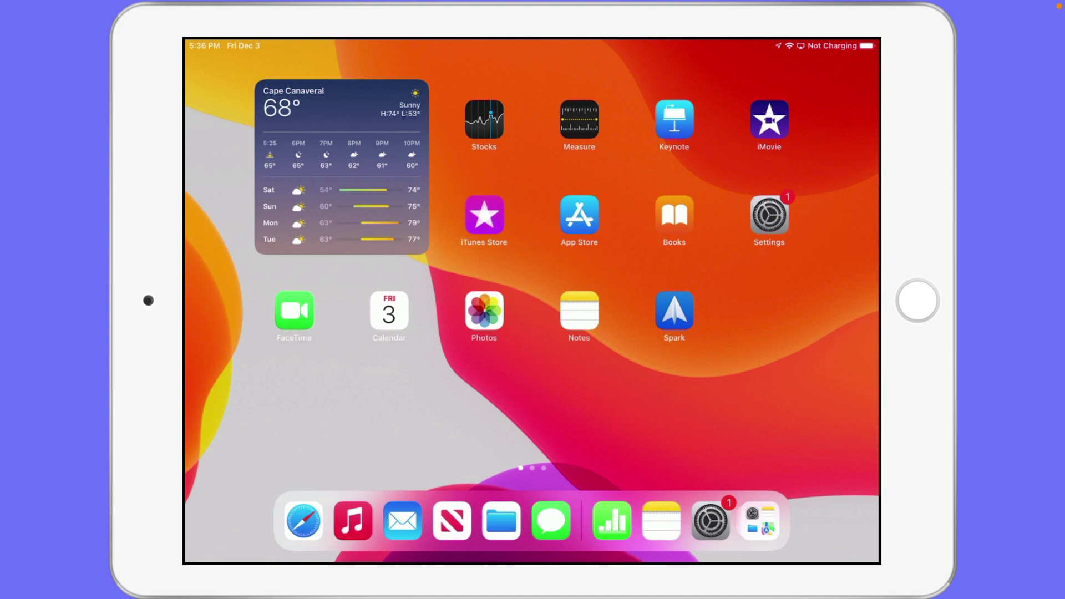
# - Open Notes to check that the Quick Notes folder is empty, then return to the Home Screen
pyautogui.click(577, 306)
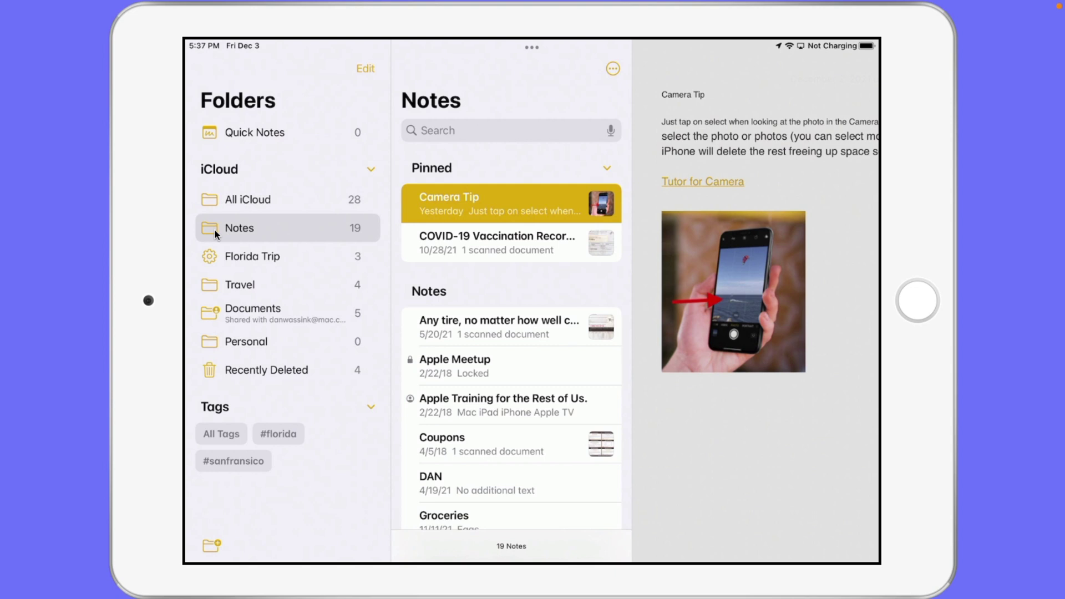
pyautogui.click(233, 140)
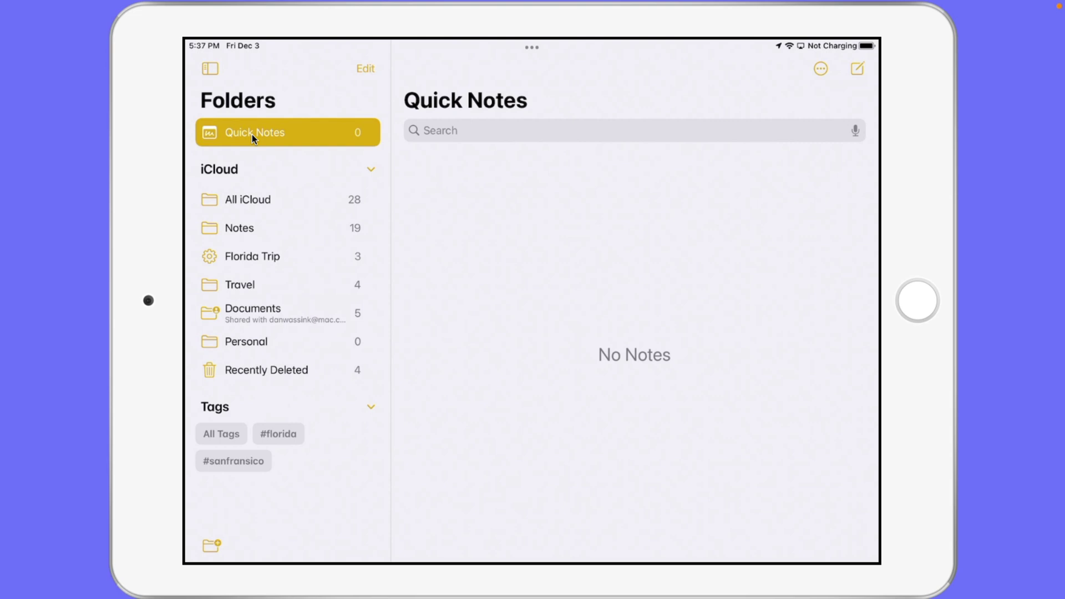
pyautogui.click(915, 302)
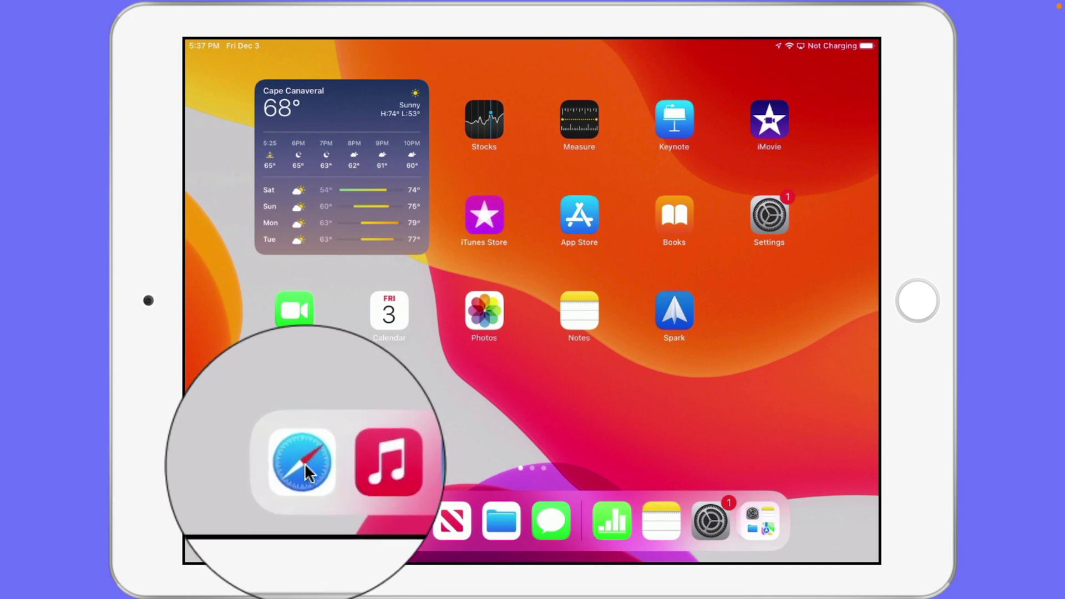
# - Open Safari on danstutorials.com and start a new Quick Note from the bottom-right corner
pyautogui.click(305, 521)
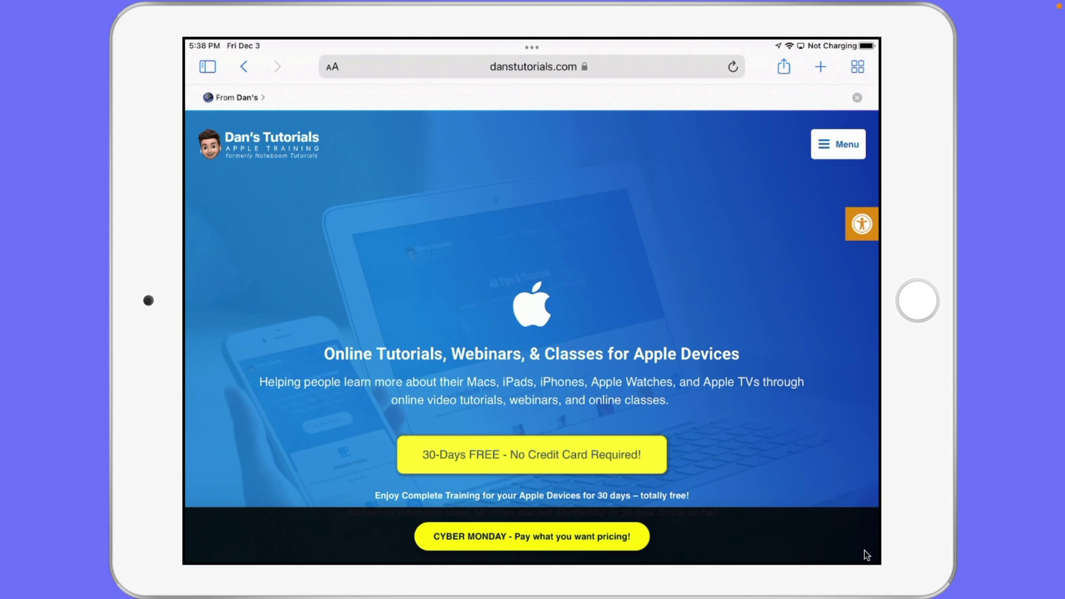
pyautogui.click(864, 550)
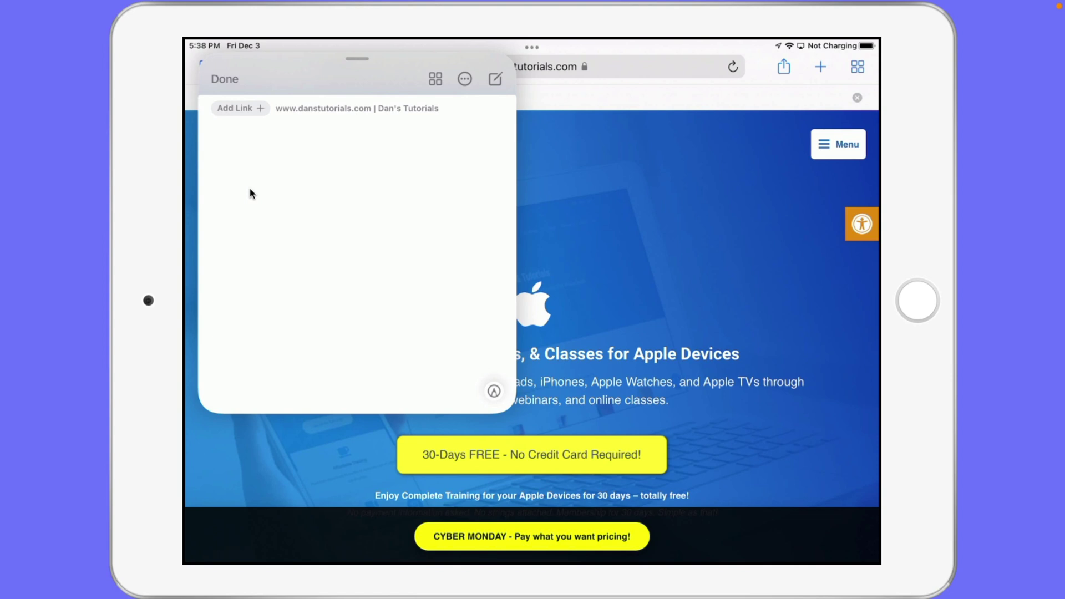
# - Add the danstutorials.com Home link to the Quick Note, write 'Great site!' below it, and save
pyautogui.click(245, 110)
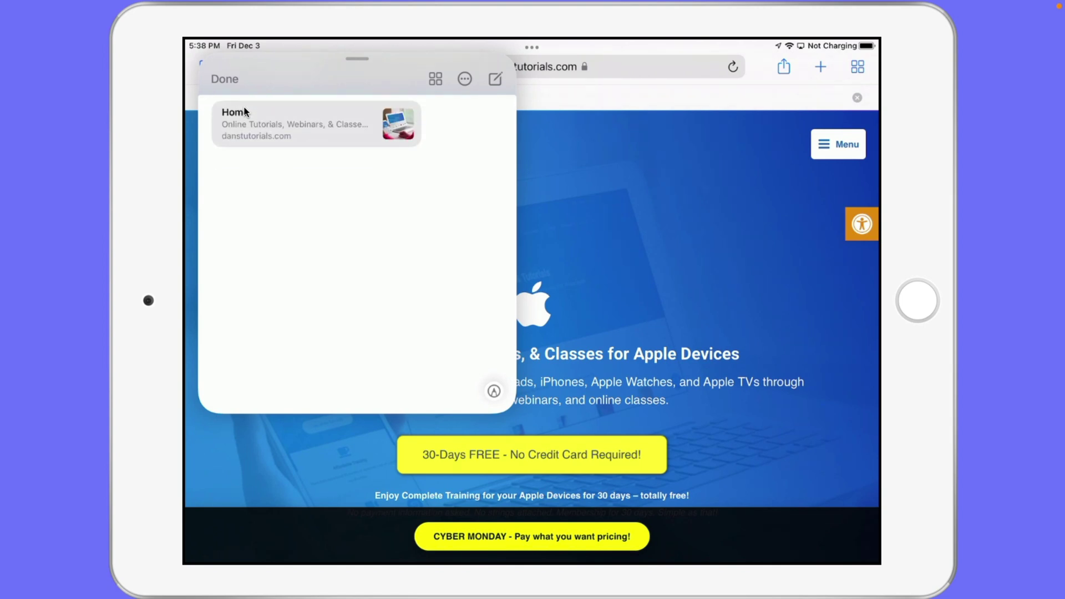
pyautogui.click(263, 138)
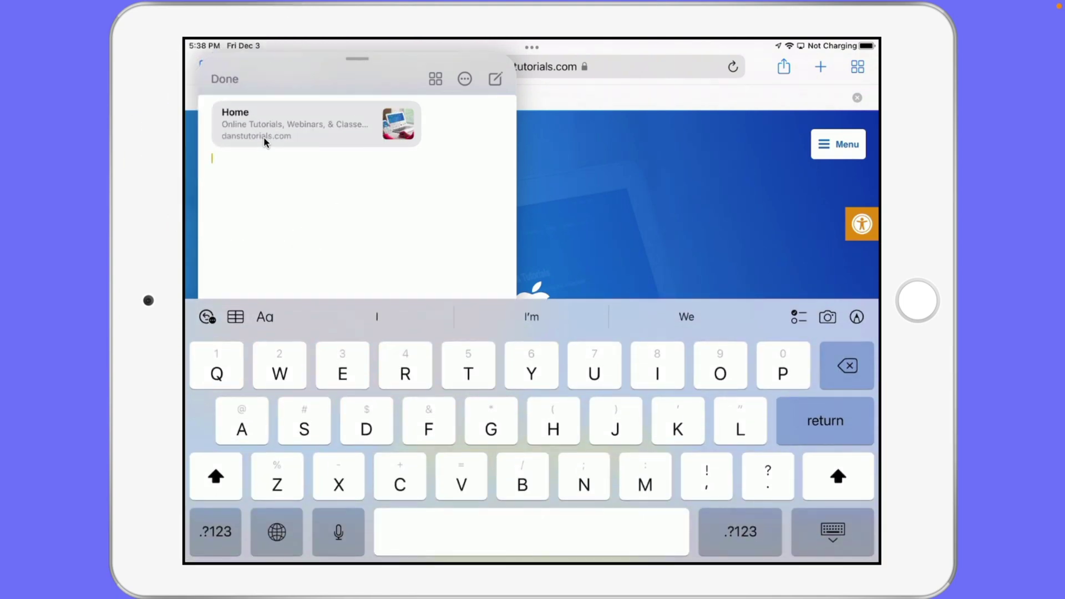
pyautogui.write('Great')
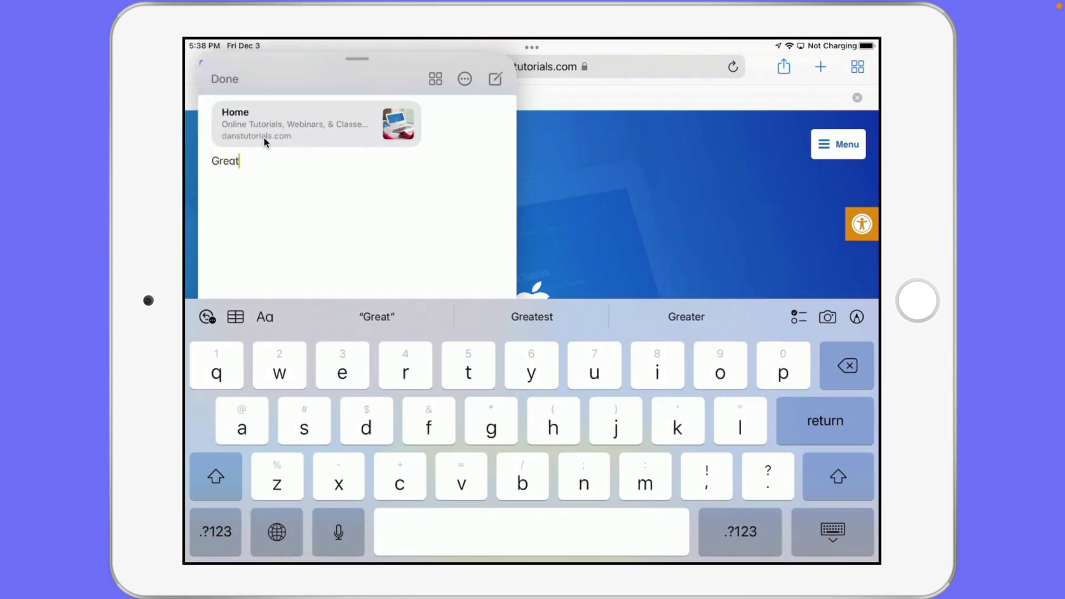
pyautogui.write(' s')
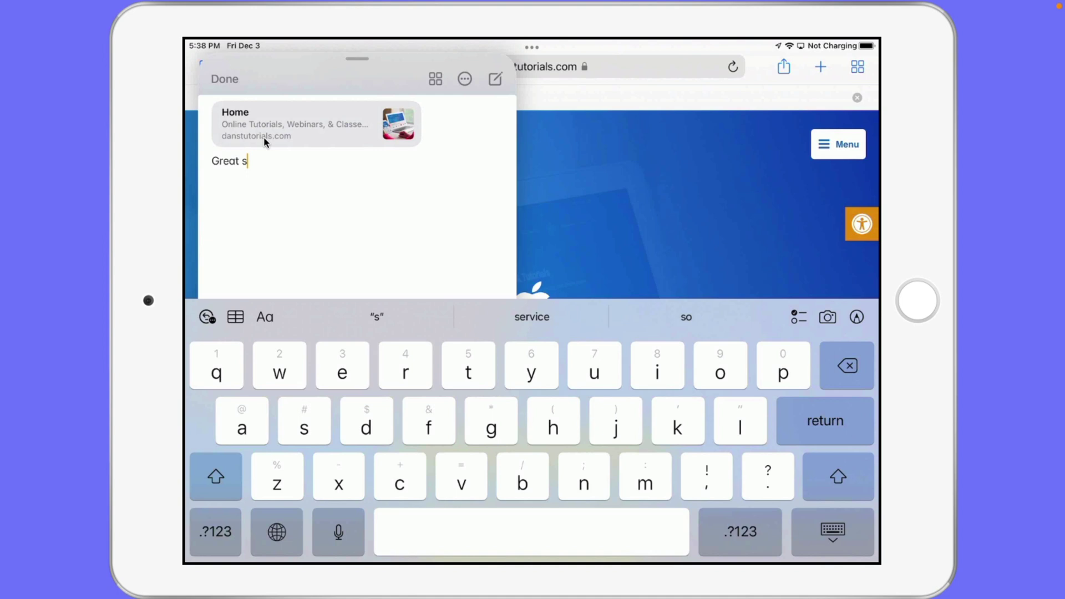
pyautogui.write('ite!')
pyautogui.click(221, 78)
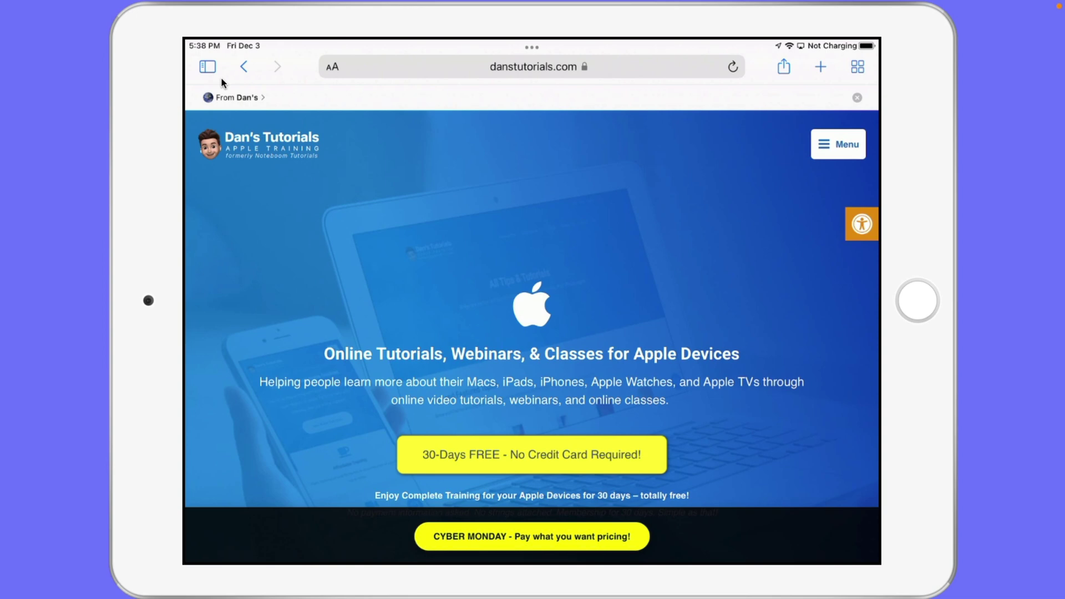
# - Confirm the 'Great site!' note with its link appears in Notes' Quick Notes folder, then go Home
pyautogui.press('super+h')
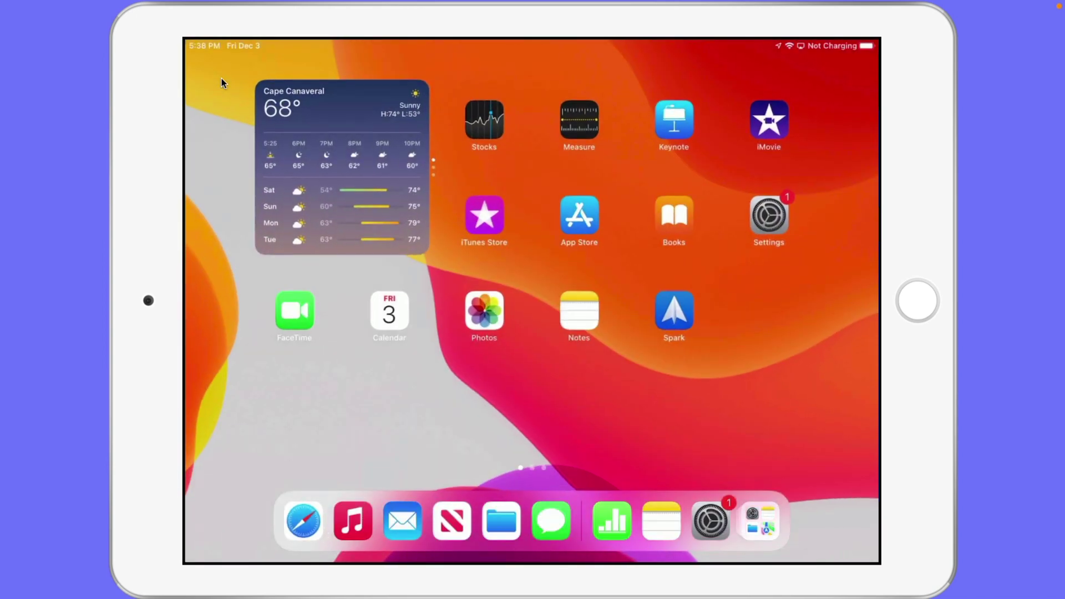
pyautogui.click(582, 315)
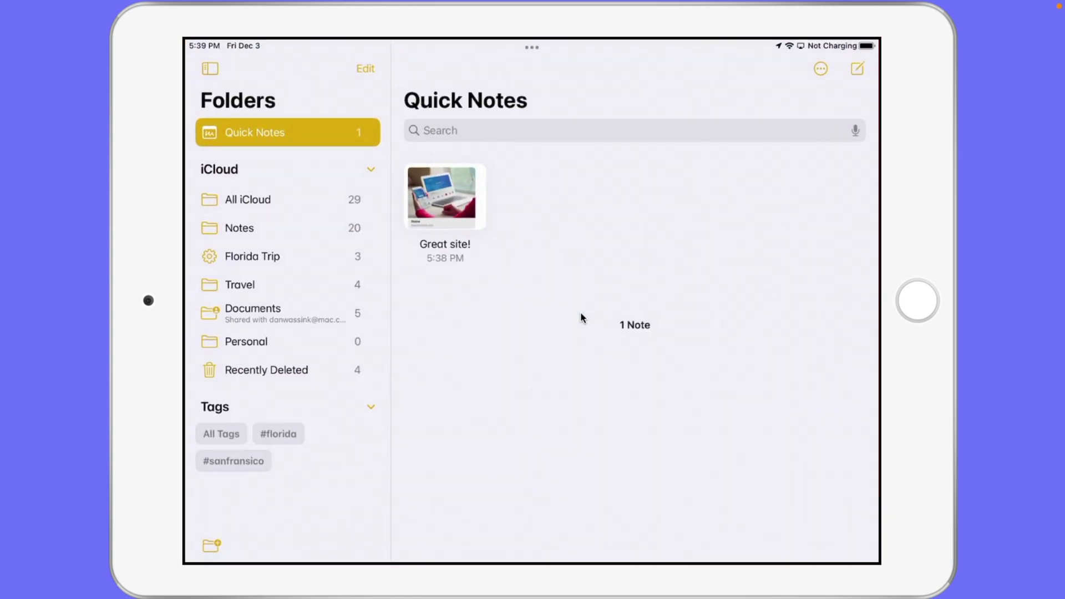
pyautogui.click(442, 201)
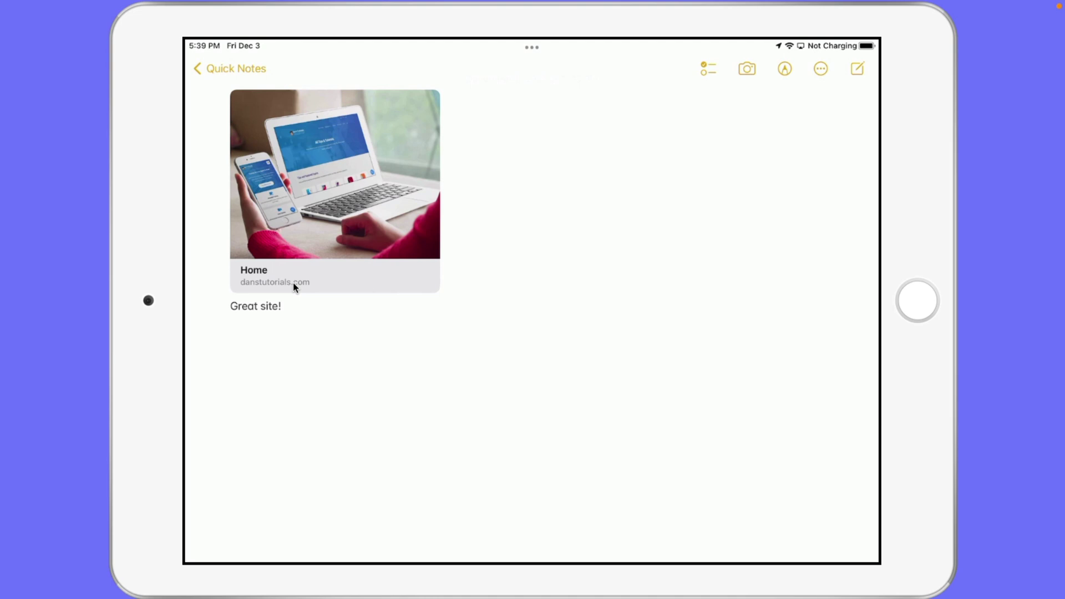
pyautogui.press('super+h')
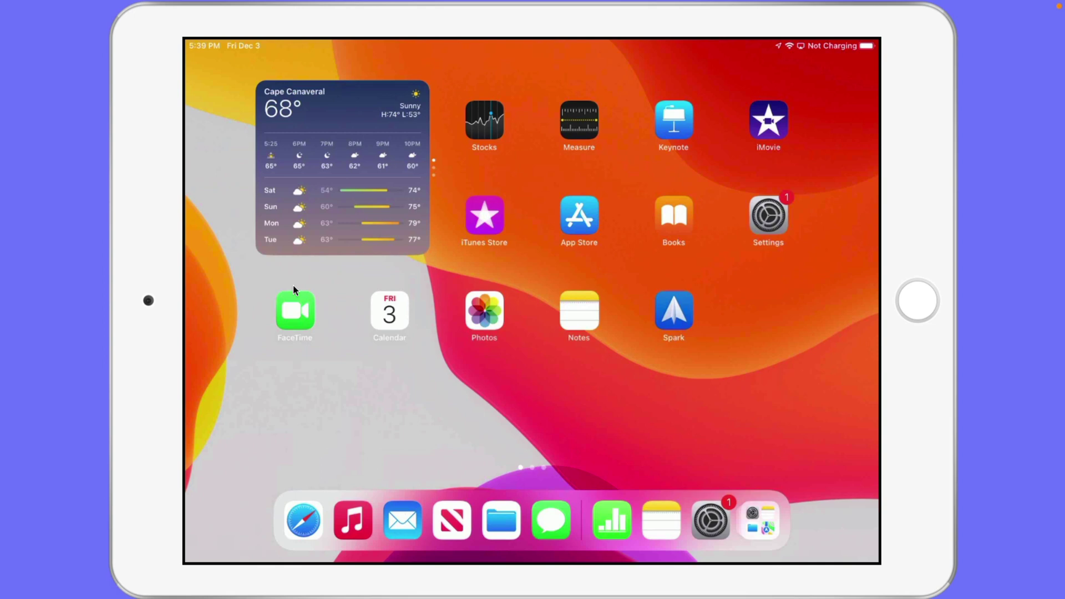
# - In Safari, close the existing danstutorials.com tab from the tab overview
pyautogui.click(300, 468)
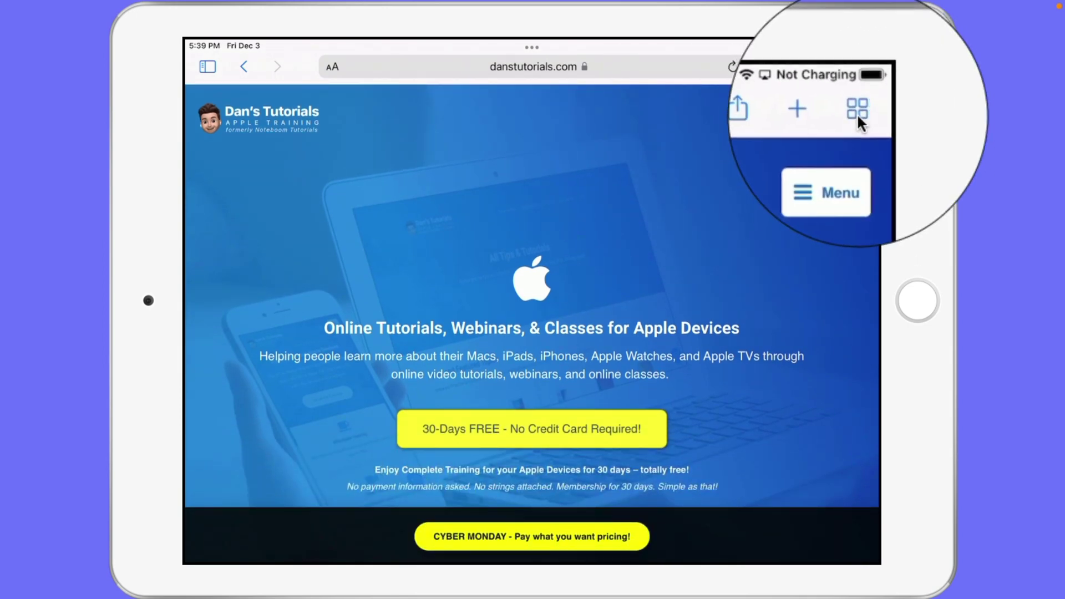
pyautogui.click(858, 71)
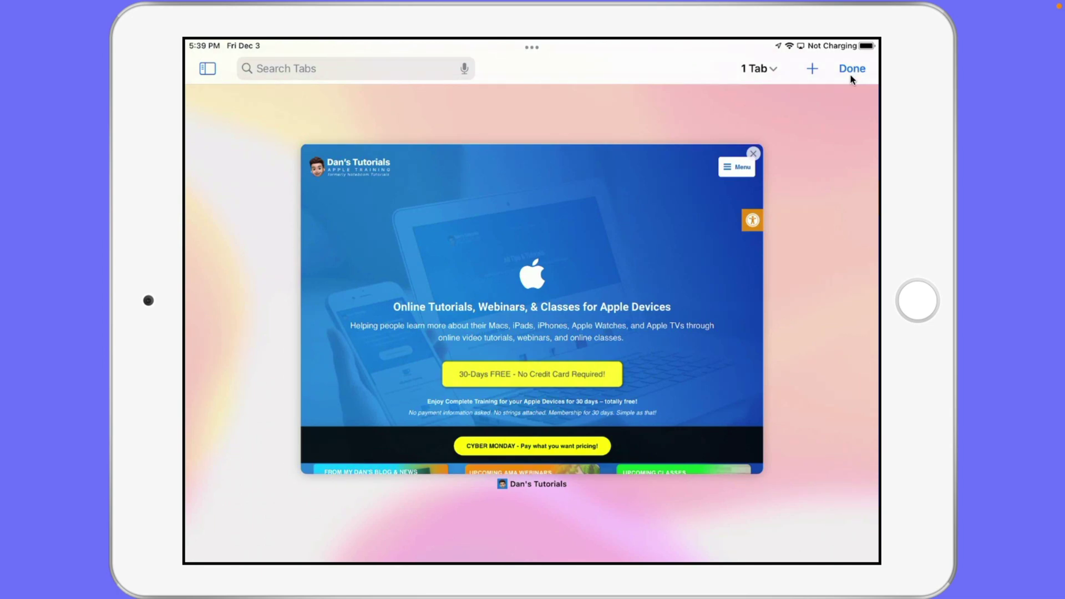
pyautogui.click(755, 164)
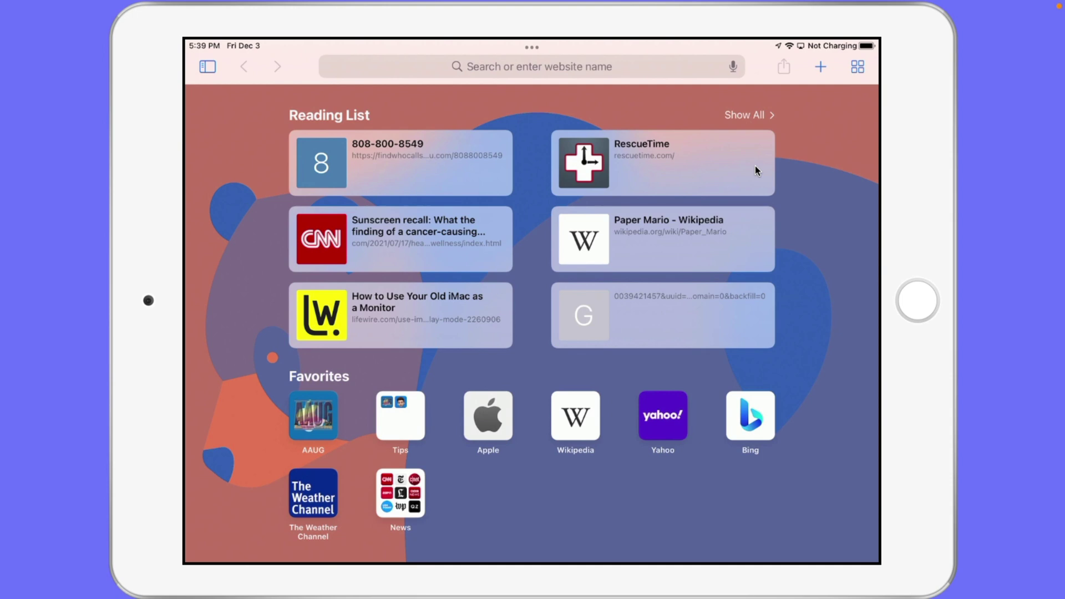
# - Enter 'dans' in the address bar, go to Dan's Tutorials, and bring up its linked Quick Note
pyautogui.press('super+l')
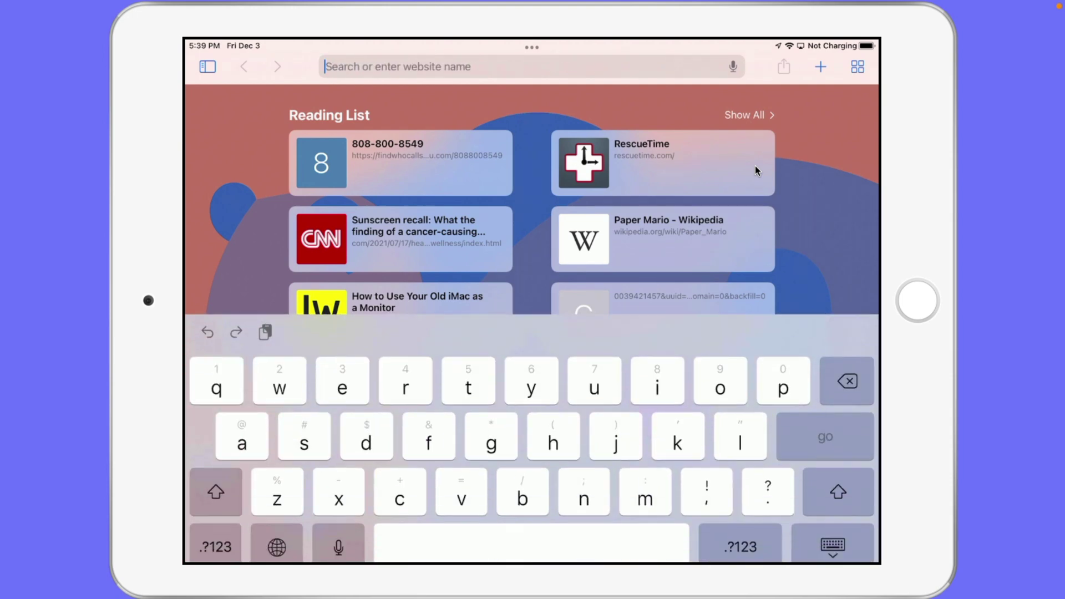
pyautogui.write('dans')
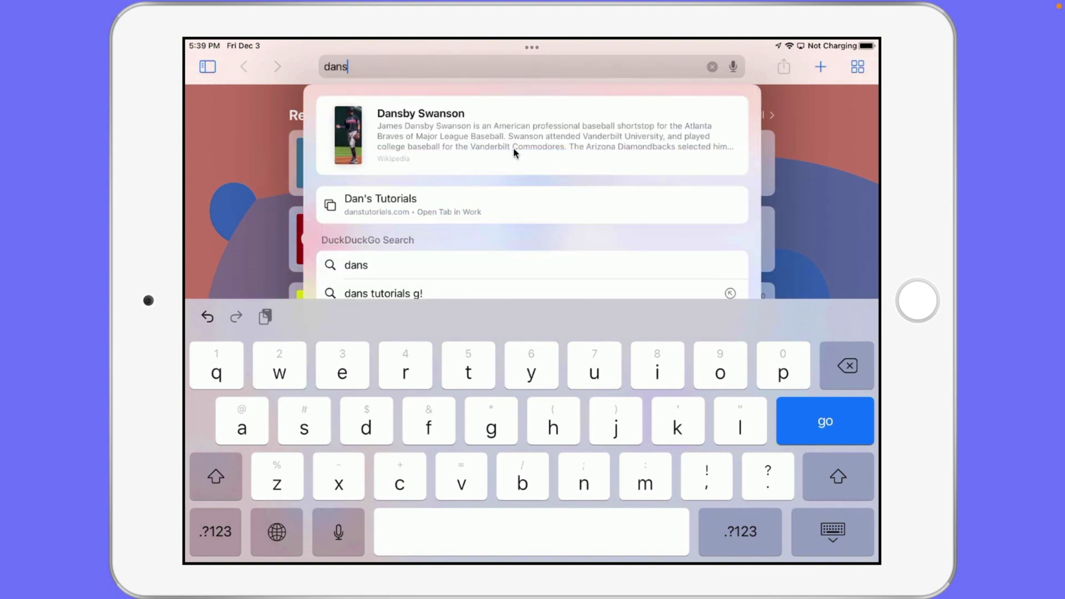
pyautogui.click(358, 212)
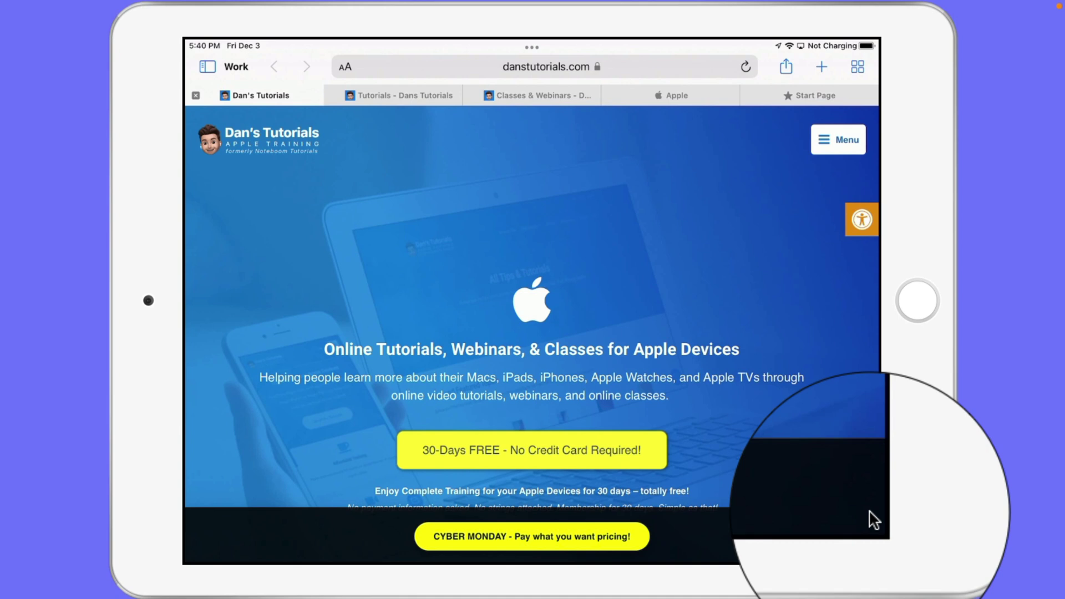
pyautogui.moveTo(875, 519)
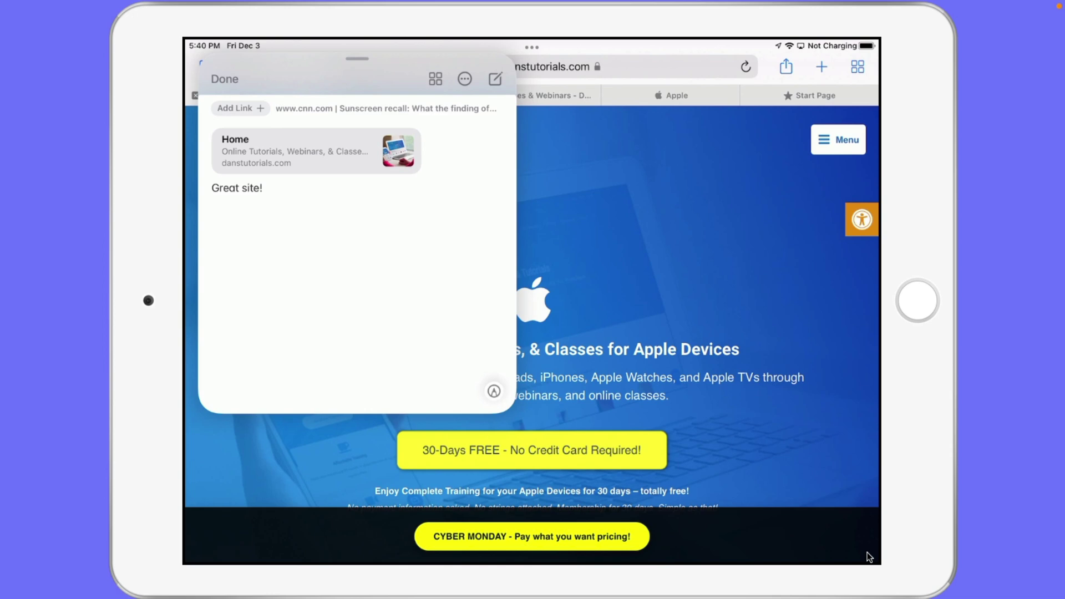
# - Dismiss the Quick Note and leave Safari for the Home Screen
pyautogui.press('super+h')
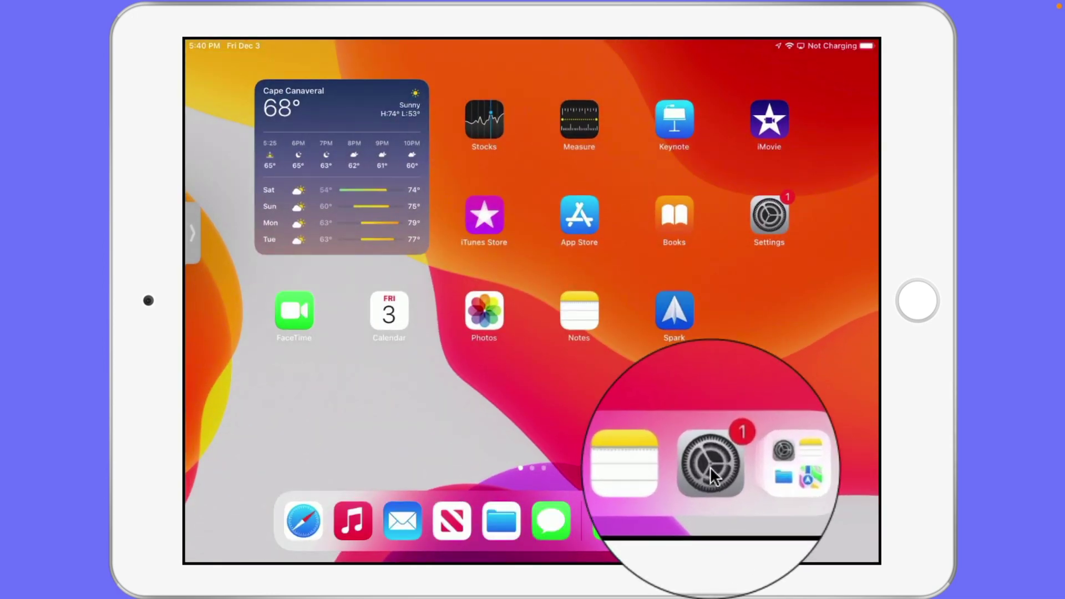
# - Scroll Settings to the Notes Quick Notes options, dismiss the stray Quick Note, and switch off Resume Last Quick Note
pyautogui.click(713, 527)
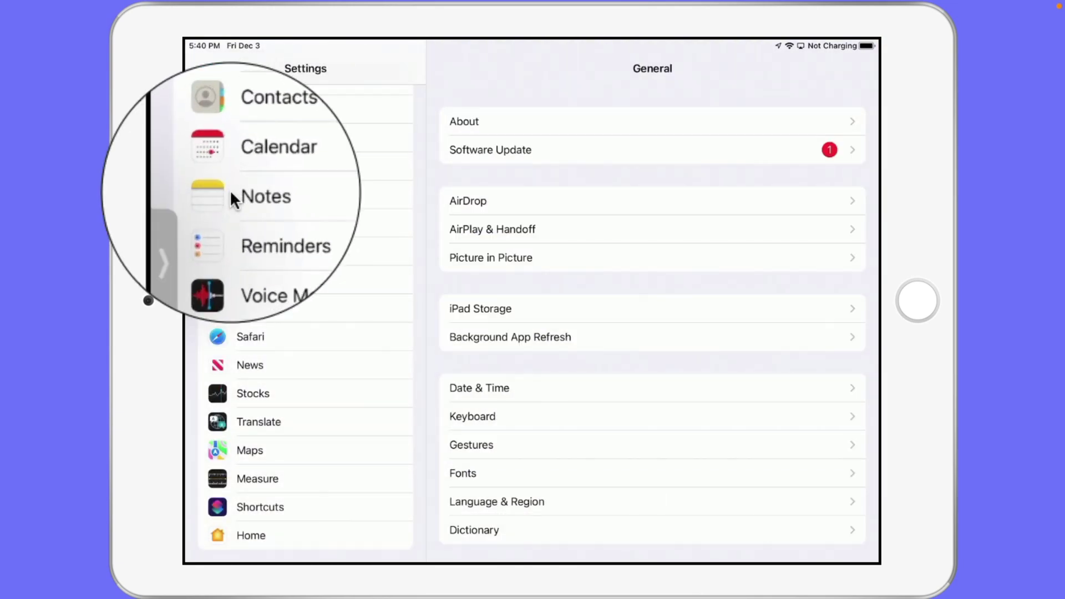
pyautogui.scroll(-6, 653, 324)
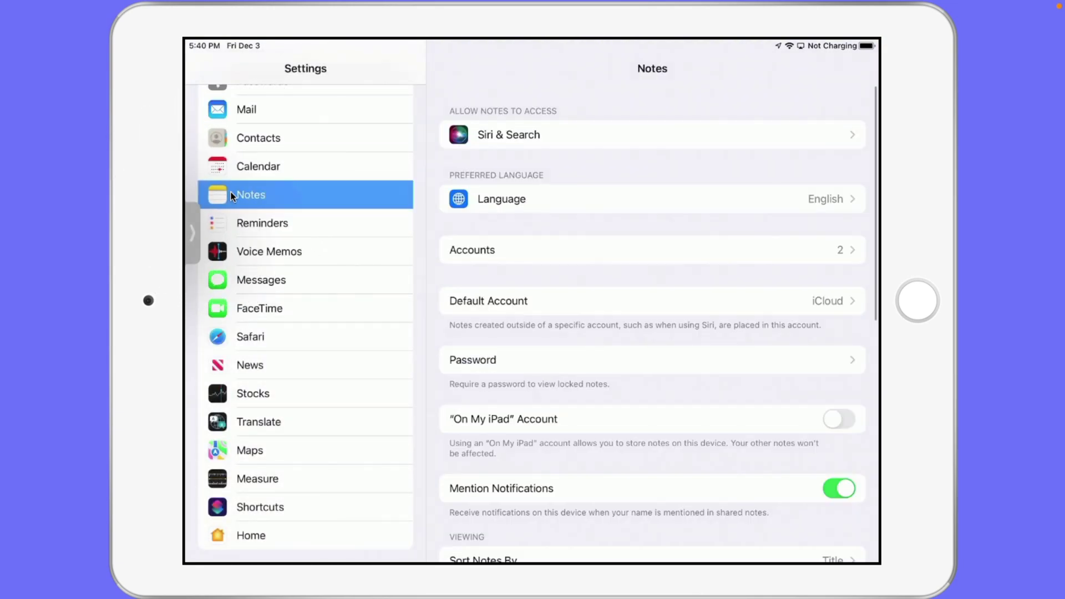
pyautogui.scroll(-4, 480, 151)
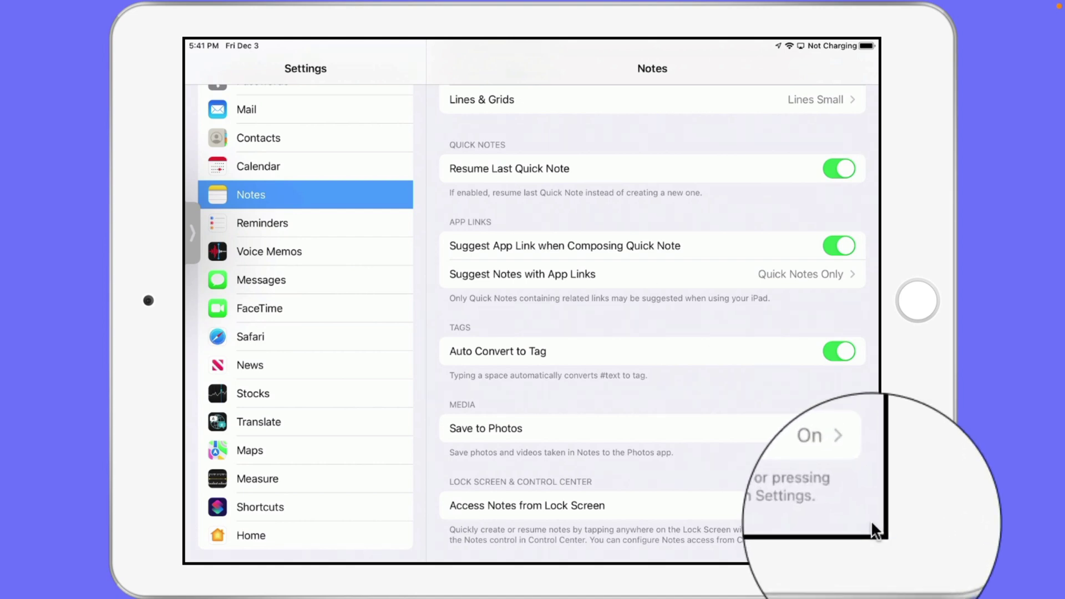
pyautogui.moveTo(872, 557)
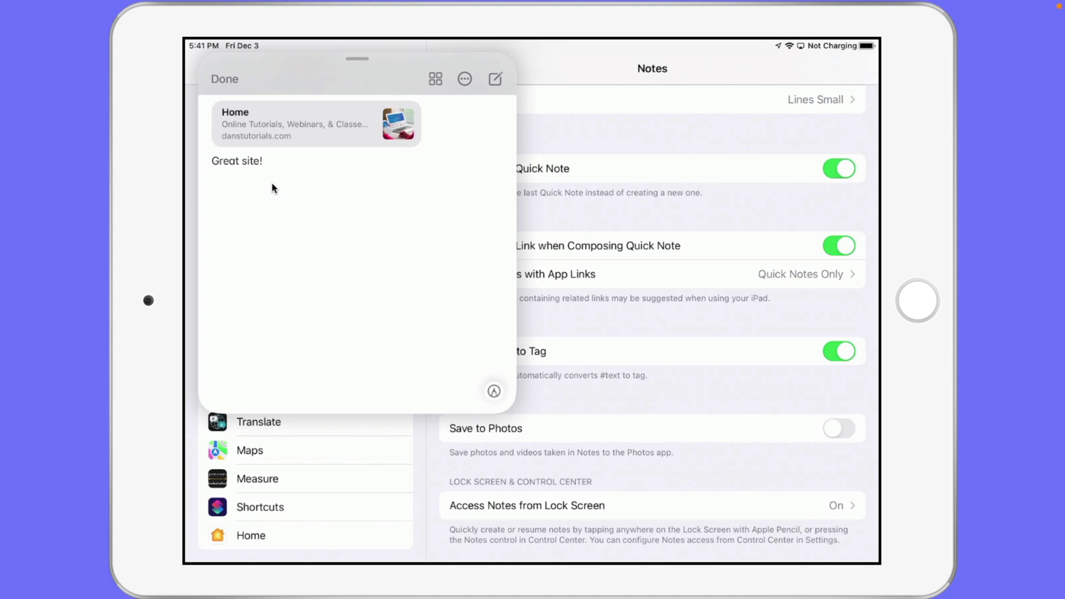
pyautogui.press('Escape')
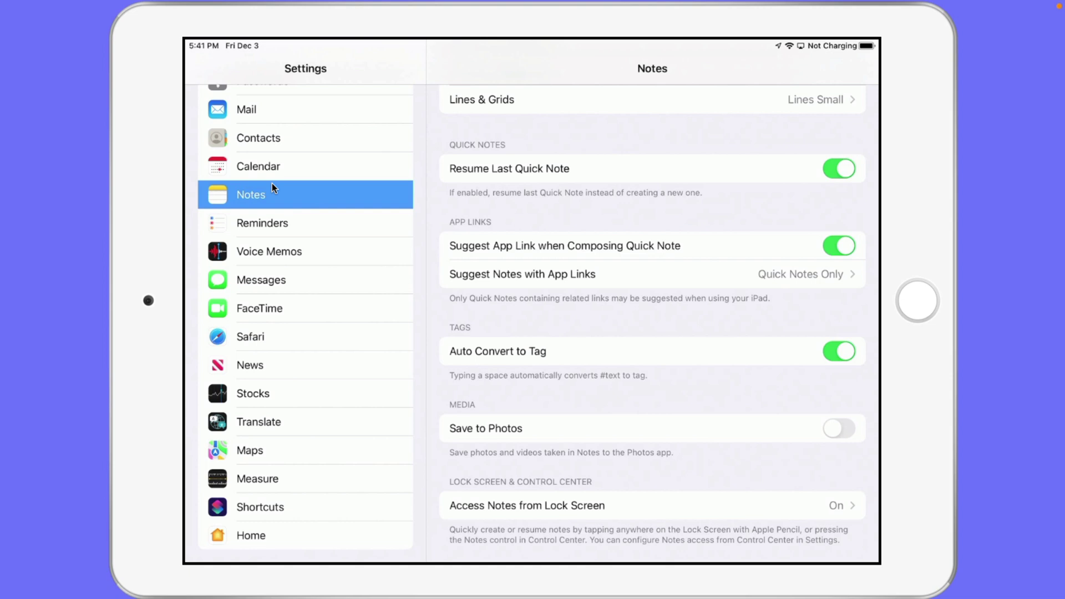
pyautogui.click(835, 170)
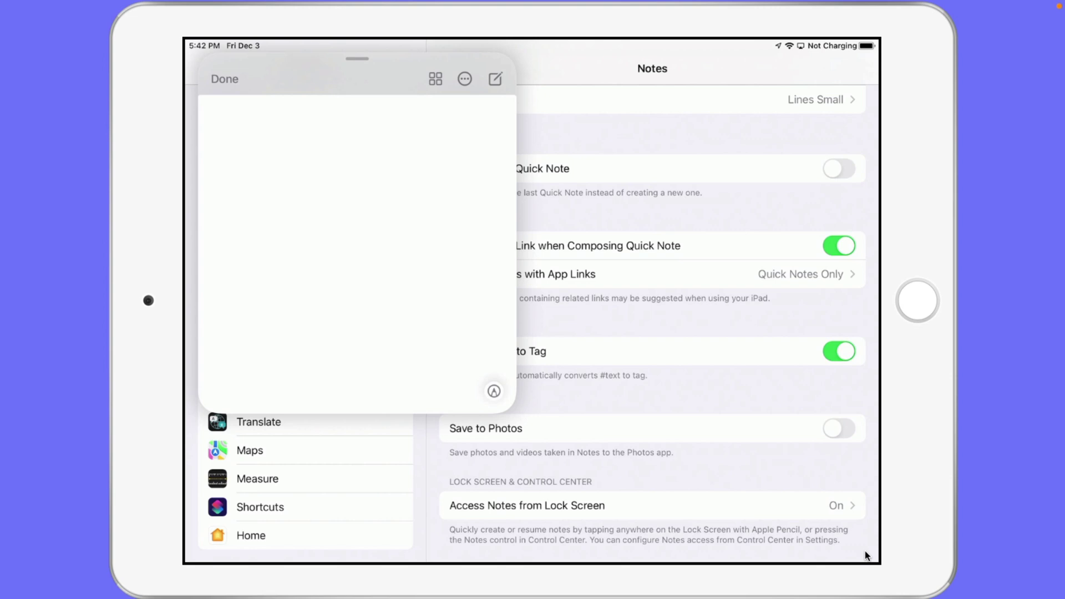
# - Leave Settings and the blank Quick Note for the Home Screen
pyautogui.press('super+h')
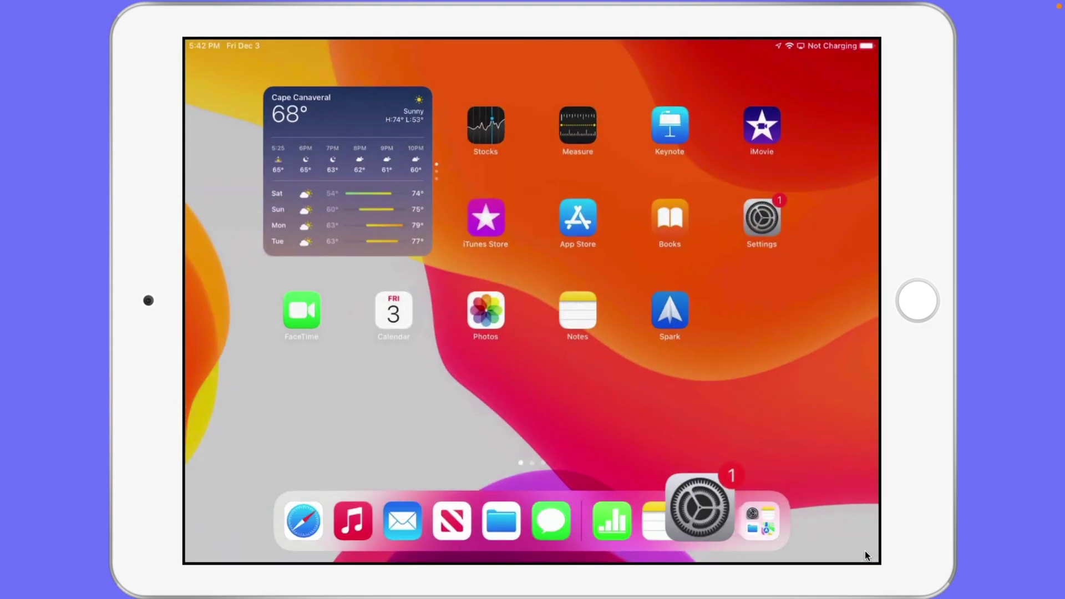
# - Open Notes, go back to the Quick Notes note list, and reveal the Folders sidebar
pyautogui.click(580, 317)
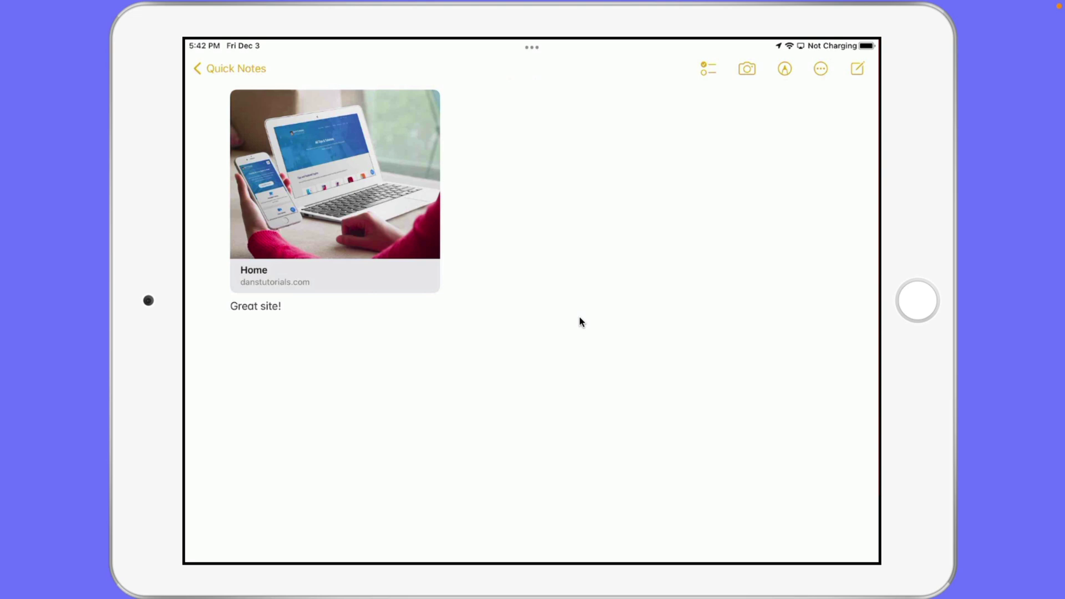
pyautogui.click(228, 122)
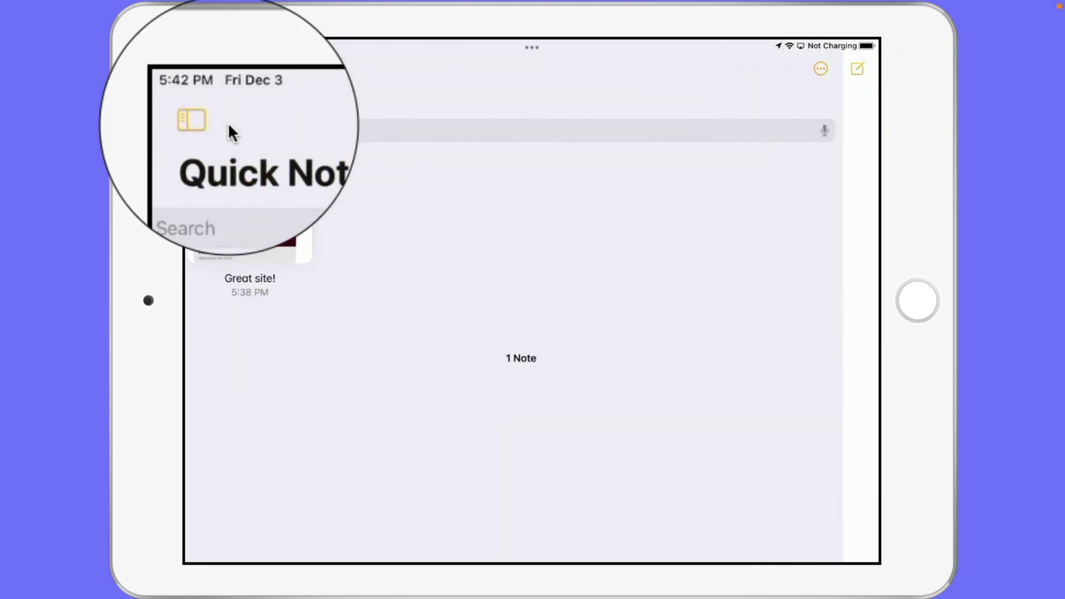
pyautogui.click(230, 76)
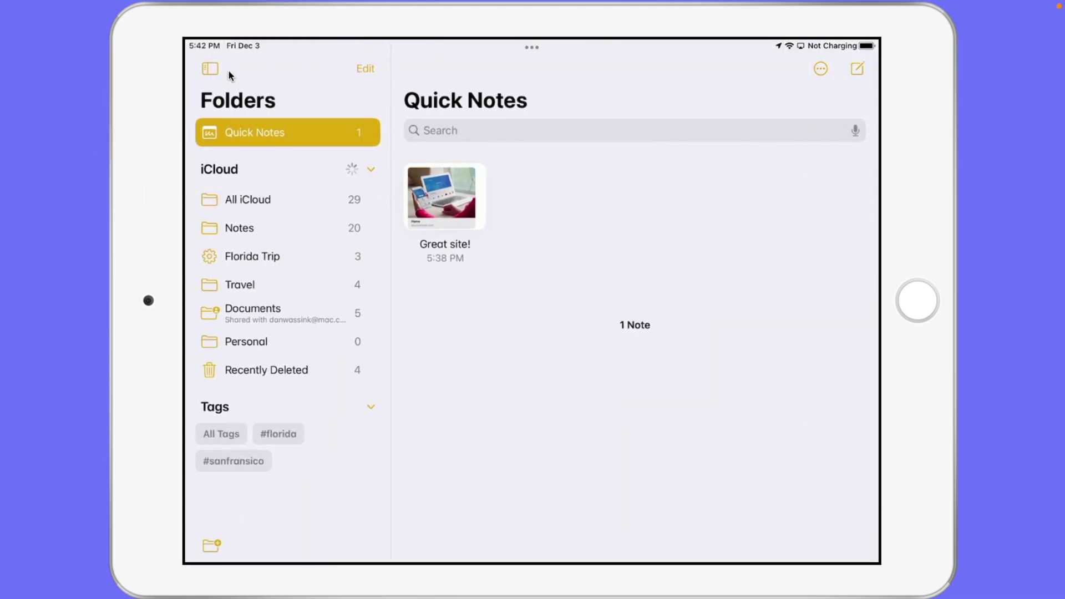